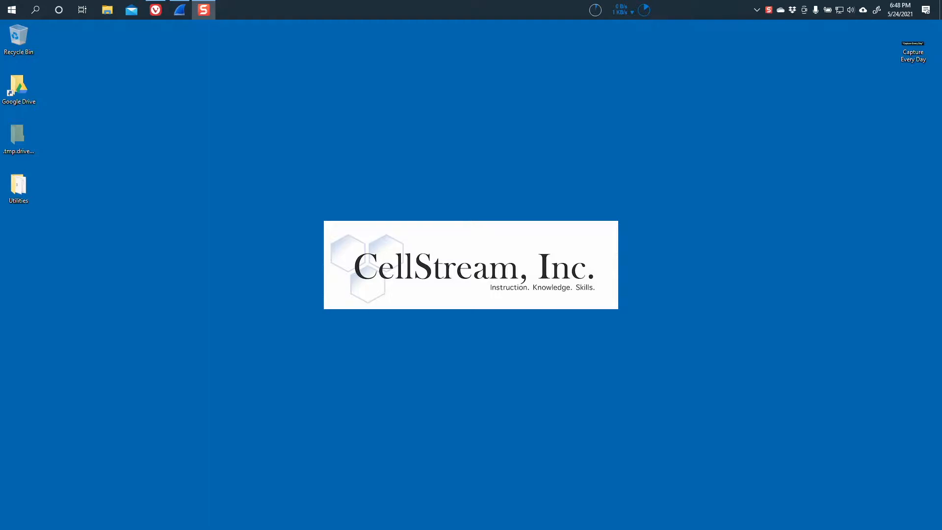
# Search Google in the browser for "redaction images" and show the image results.
pyautogui.moveTo(941, 94); pyautogui.dragTo(388, 90)
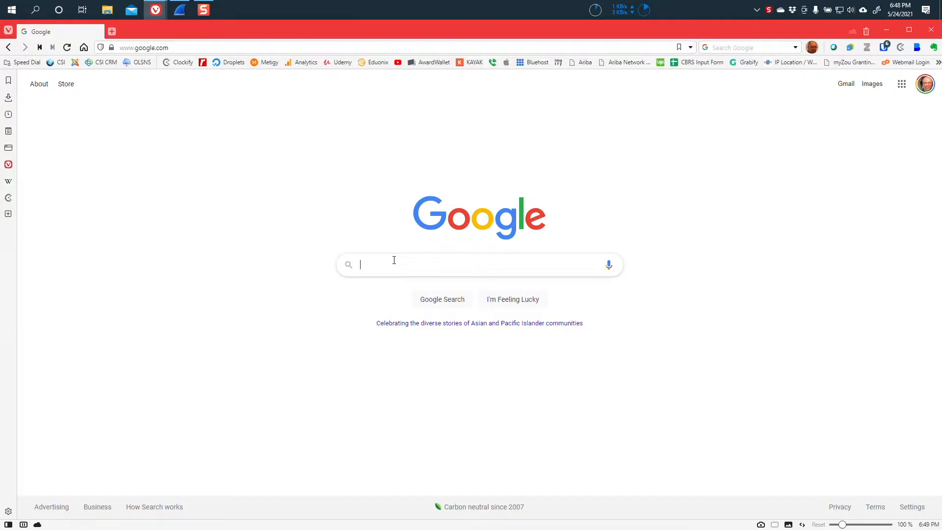
pyautogui.write('redact')
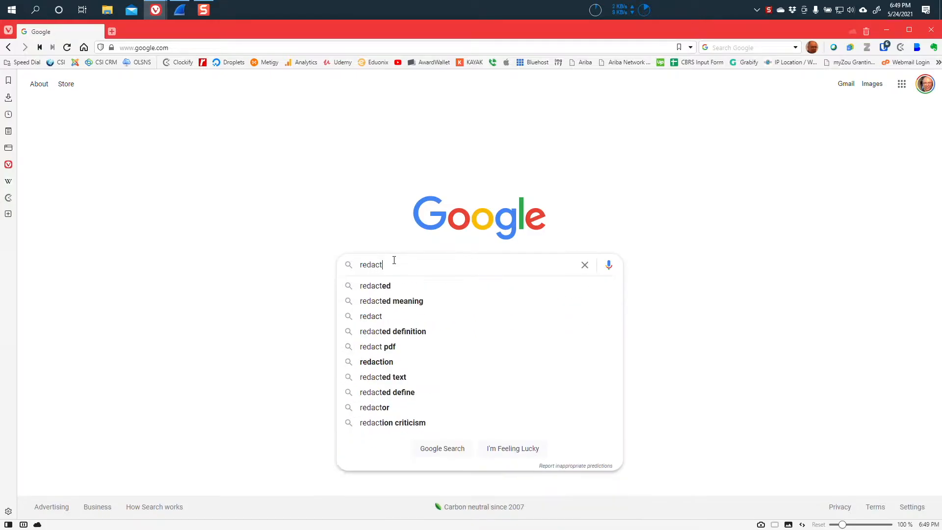
pyautogui.write('ion images')
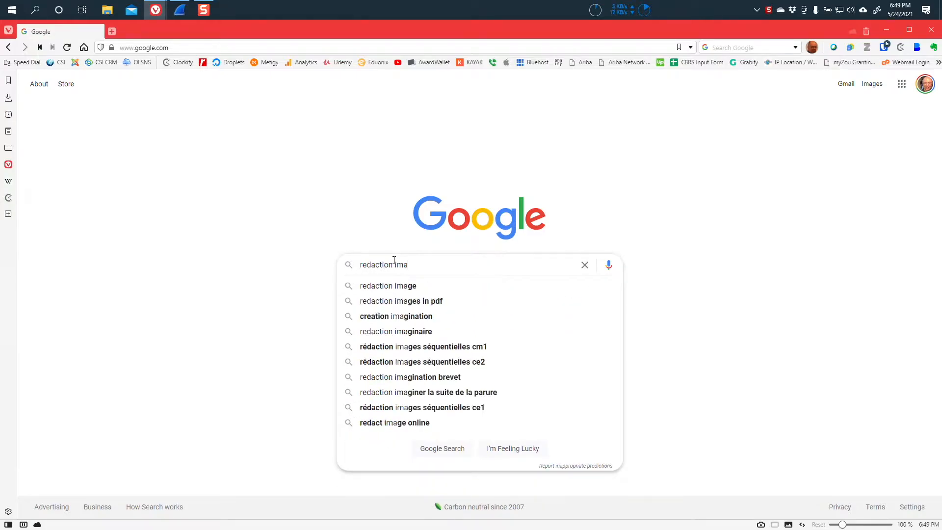
pyautogui.press('Return')
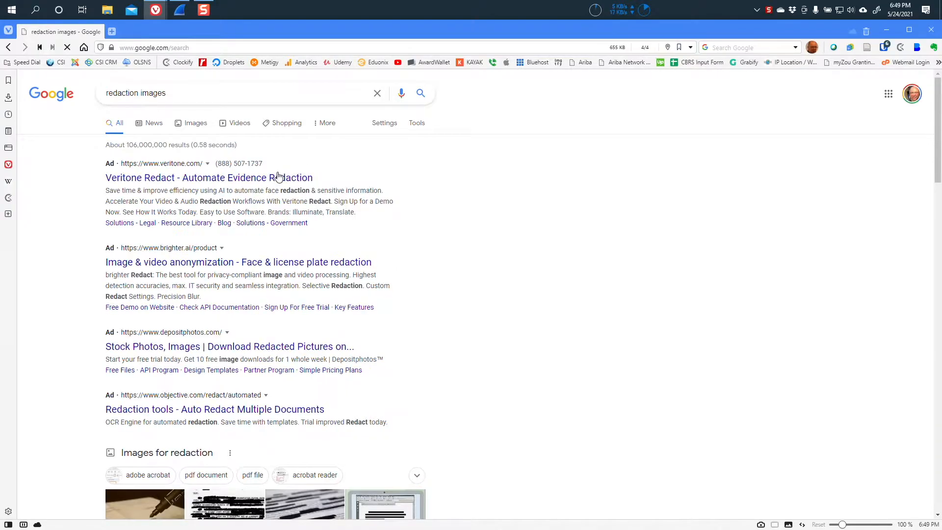
pyautogui.click(195, 124)
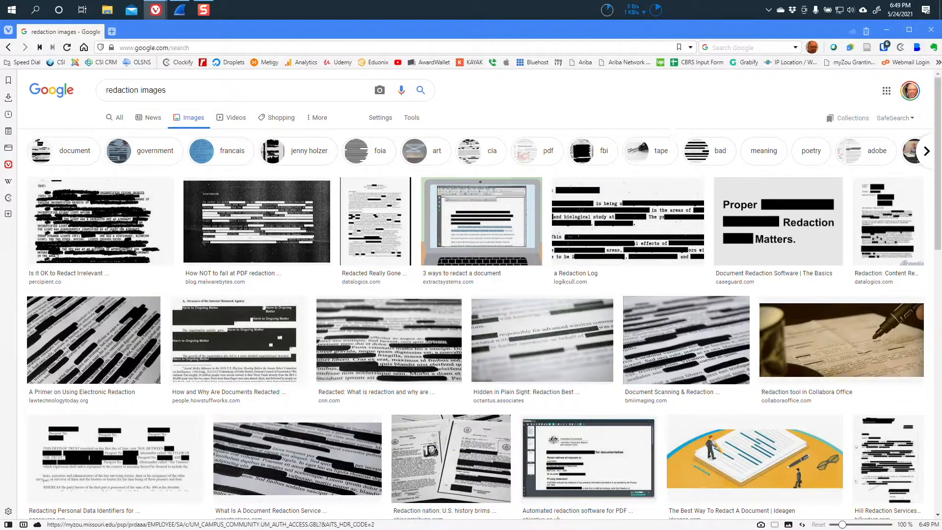
# Close the browser window with the redaction images and switch to Wireshark with the IPv6 Fragments.pcapng capture.
pyautogui.click(931, 29)
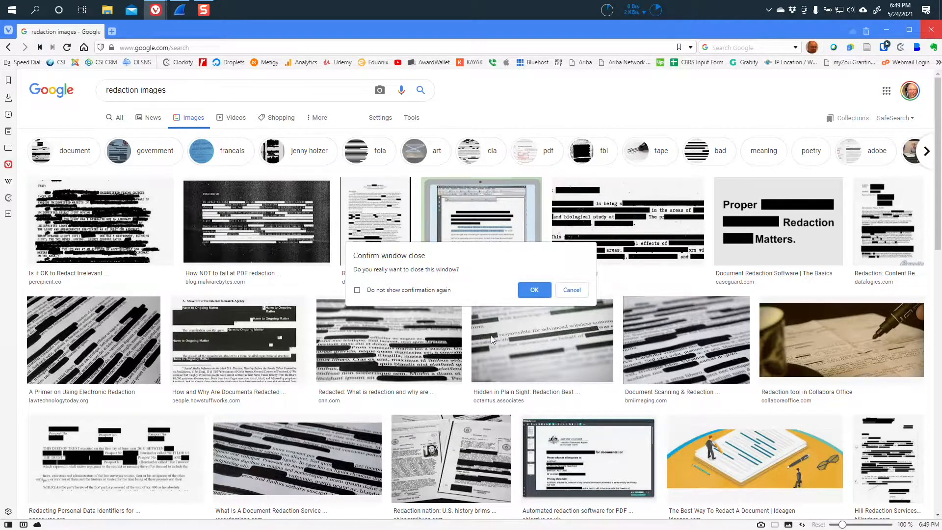
pyautogui.click(533, 291)
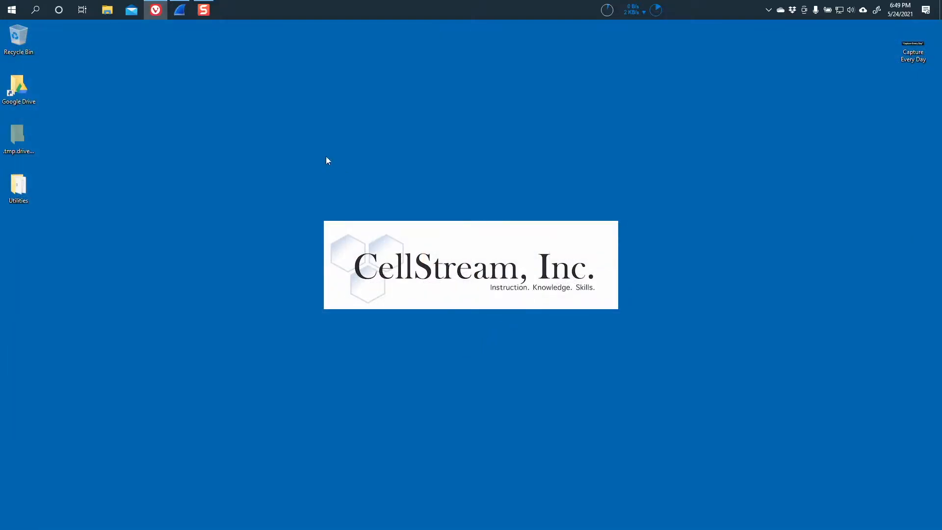
pyautogui.click(180, 11)
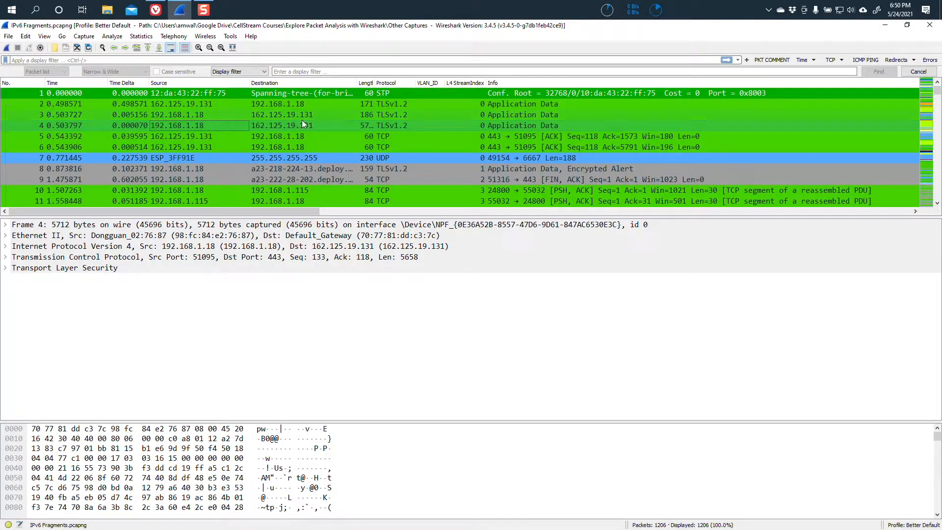
# Examine the three TLSv1.2 Application Data packets, numbers 2 to 4, one after another.
pyautogui.click(510, 104)
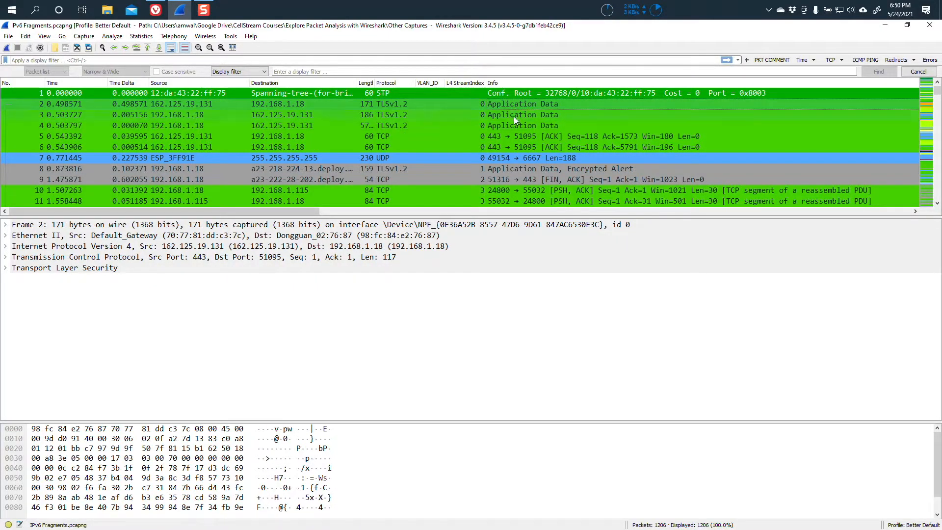
pyautogui.click(514, 115)
pyautogui.click(514, 125)
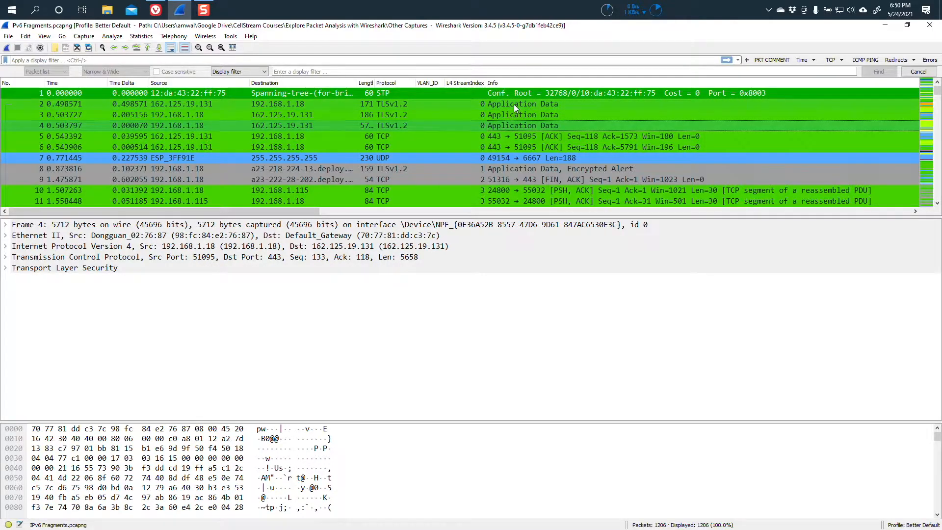
pyautogui.click(513, 104)
pyautogui.click(515, 116)
pyautogui.click(516, 126)
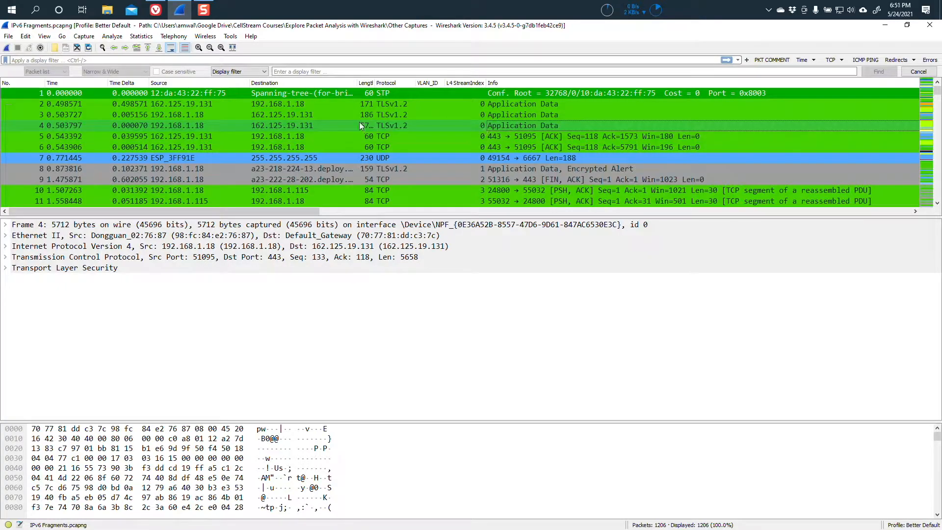
# Mark packets 2, 3 and 4 in the packet list.
pyautogui.click(309, 105)
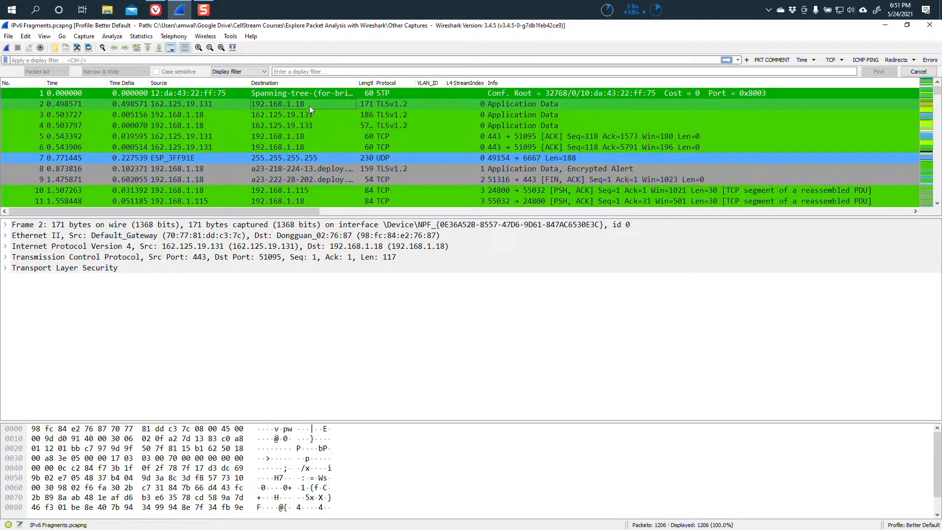
pyautogui.rightClick(234, 106)
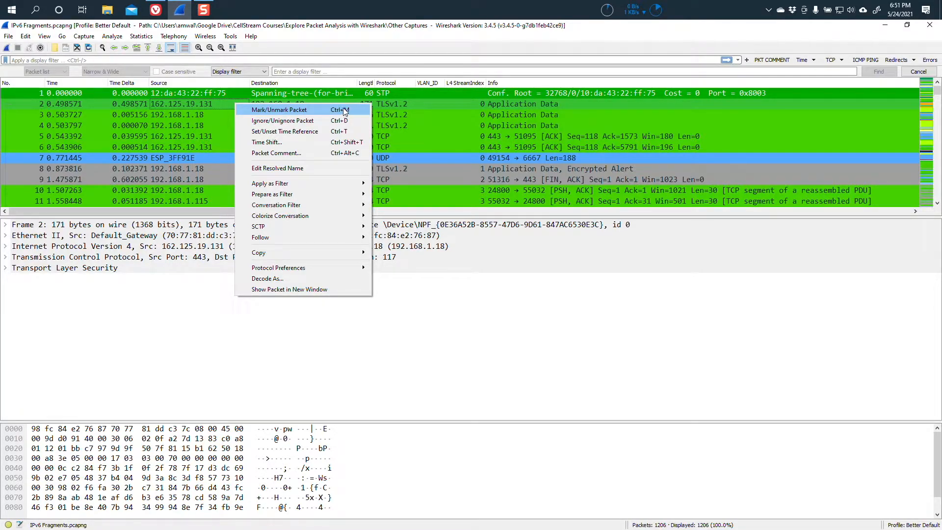
pyautogui.click(264, 109)
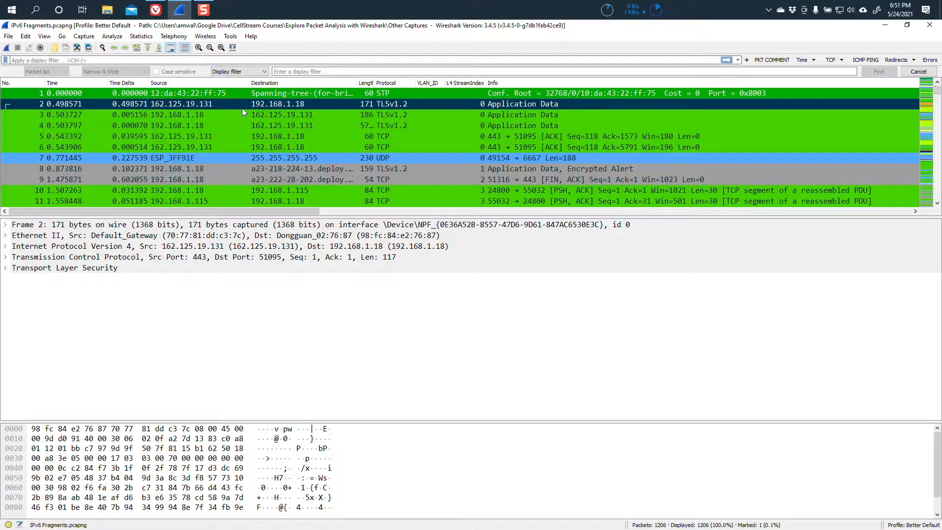
pyautogui.rightClick(231, 111)
pyautogui.click(250, 118)
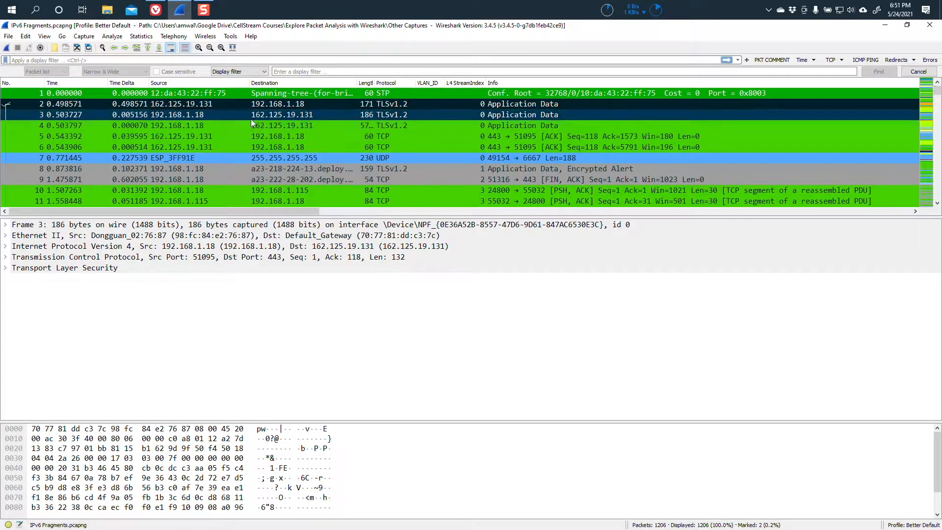
pyautogui.rightClick(228, 124)
pyautogui.click(248, 133)
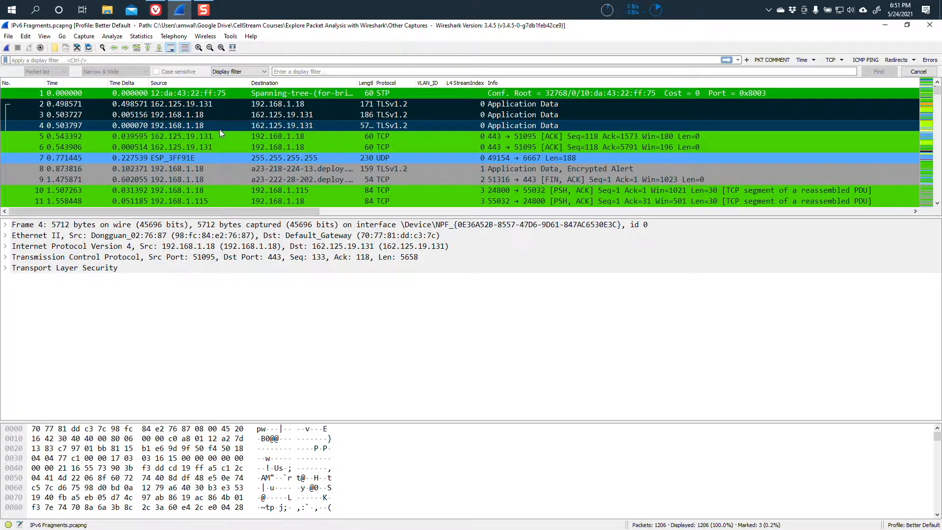
# Remove the marks from packets 4, 3 and 2.
pyautogui.hotkey('ctrl', 'm')
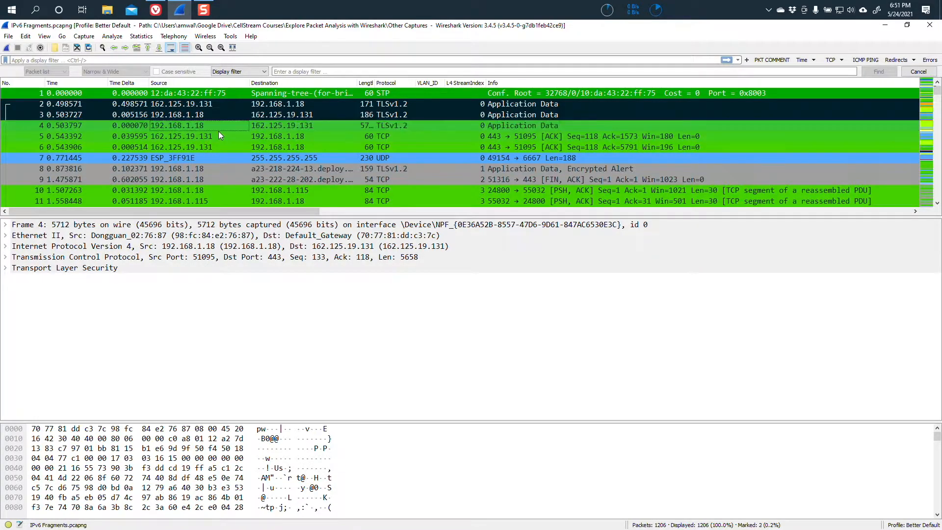
pyautogui.click(226, 114)
pyautogui.hotkey('ctrl', 'm')
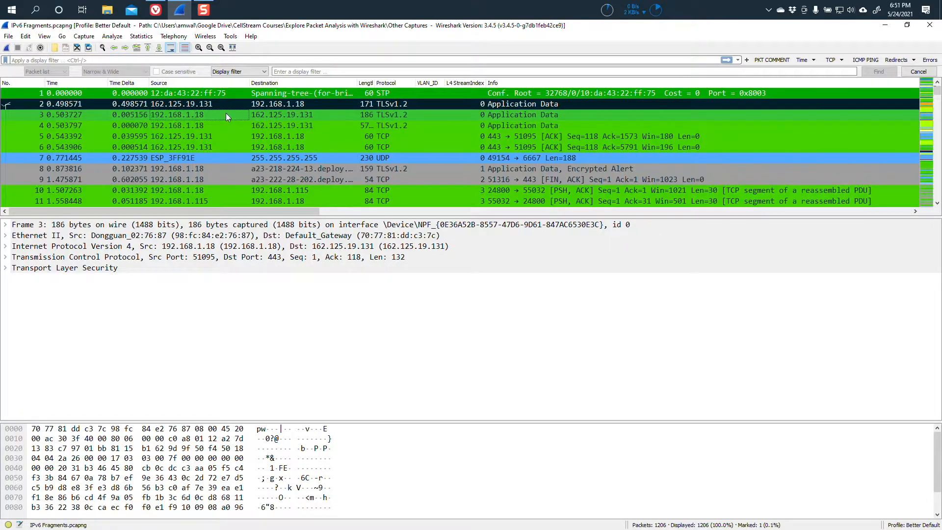
pyautogui.click(228, 105)
pyautogui.hotkey('ctrl', 'm')
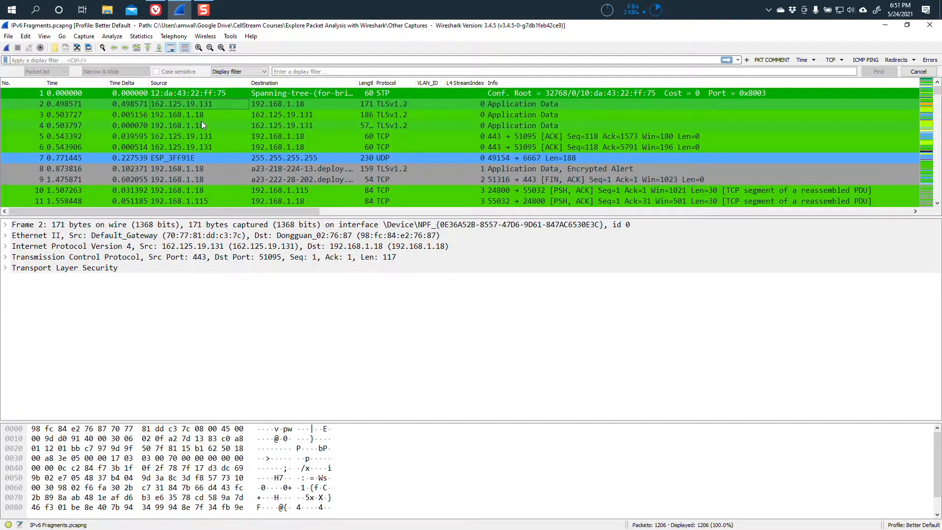
# Set packets 2, 3 and 4 to be ignored in the packet list.
pyautogui.rightClick(216, 104)
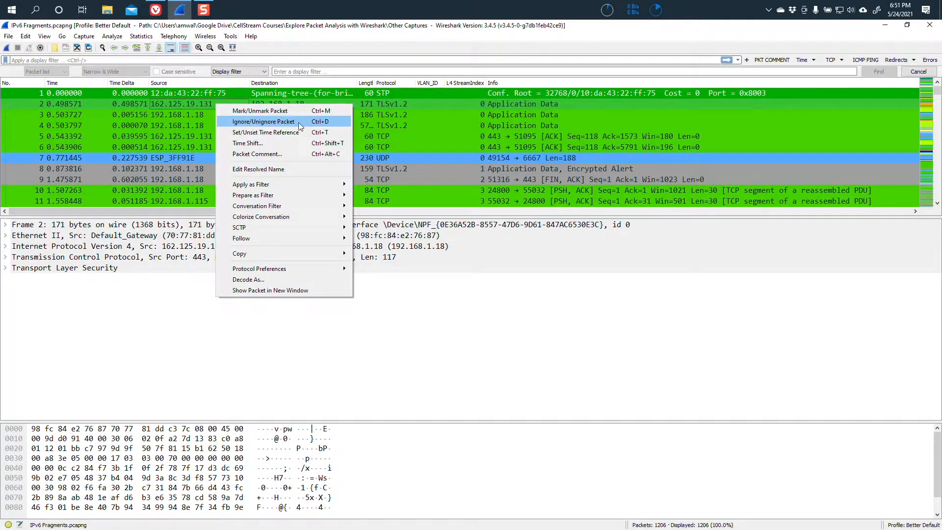
pyautogui.click(263, 123)
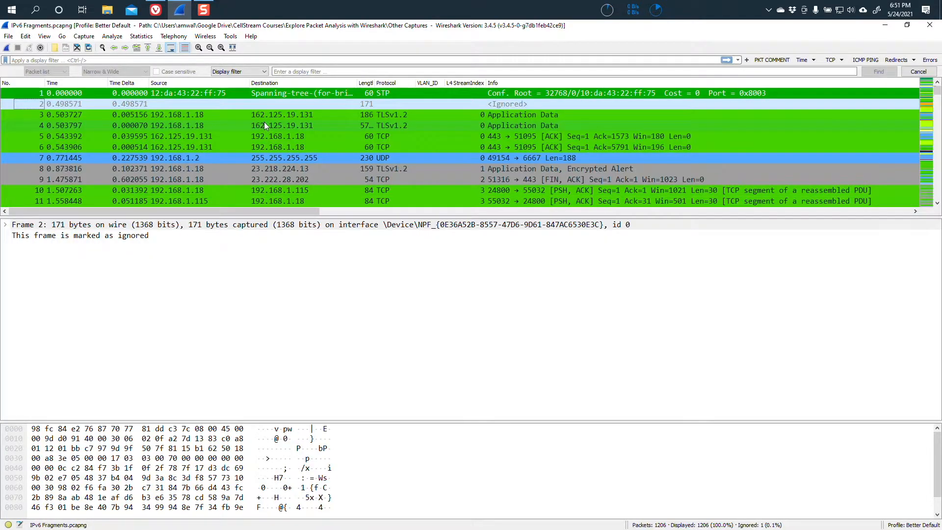
pyautogui.click(206, 115)
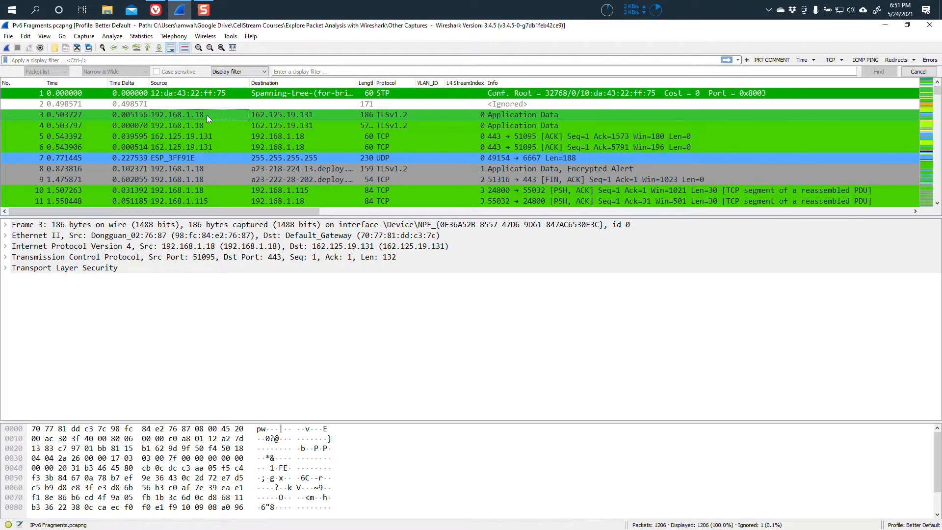
pyautogui.hotkey('ctrl', 'd')
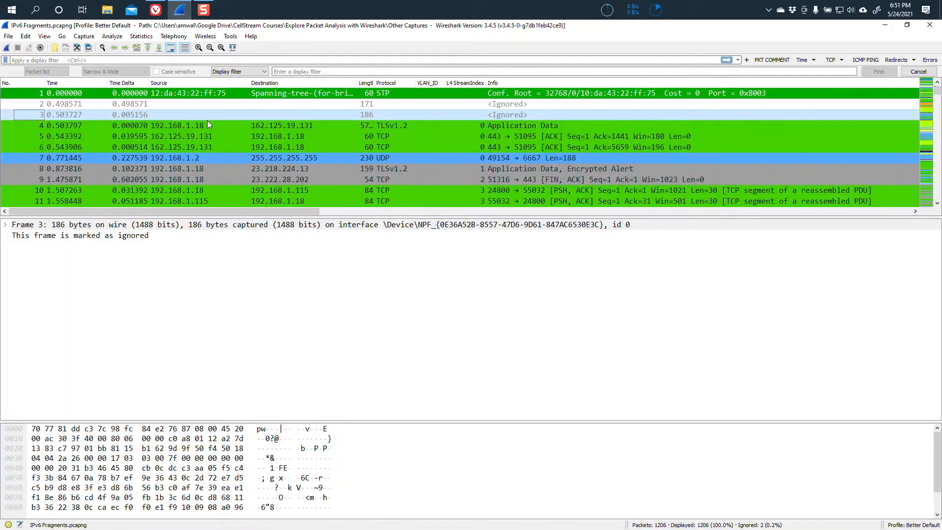
pyautogui.click(205, 126)
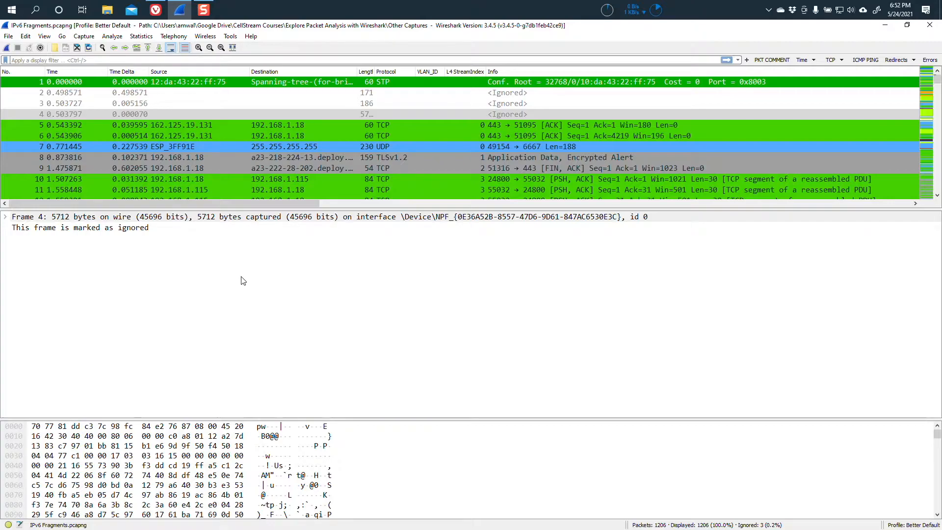
# Unignore packets 4, 3 and 2 to restore their contents.
pyautogui.click(187, 113)
pyautogui.hotkey('ctrl', 'd')
pyautogui.click(183, 103)
pyautogui.hotkey('ctrl', 'd')
pyautogui.click(178, 93)
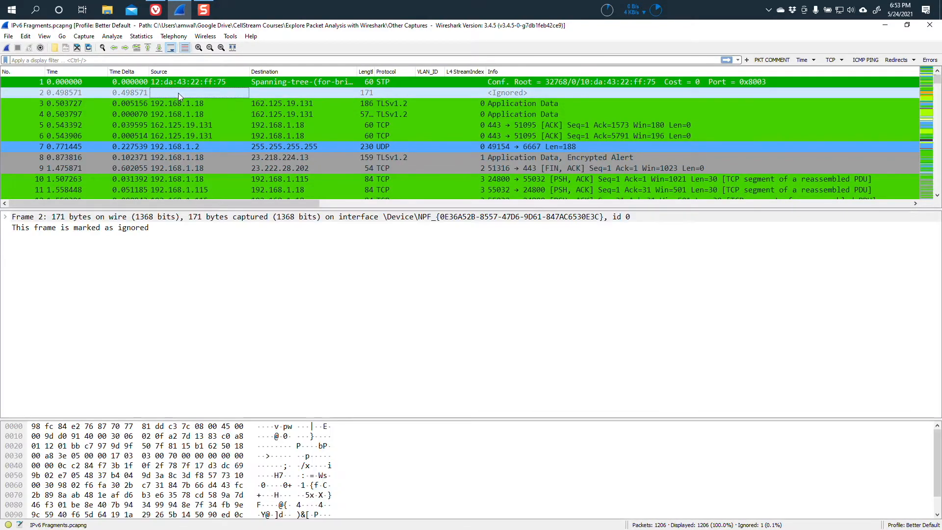
pyautogui.hotkey('ctrl', 'd')
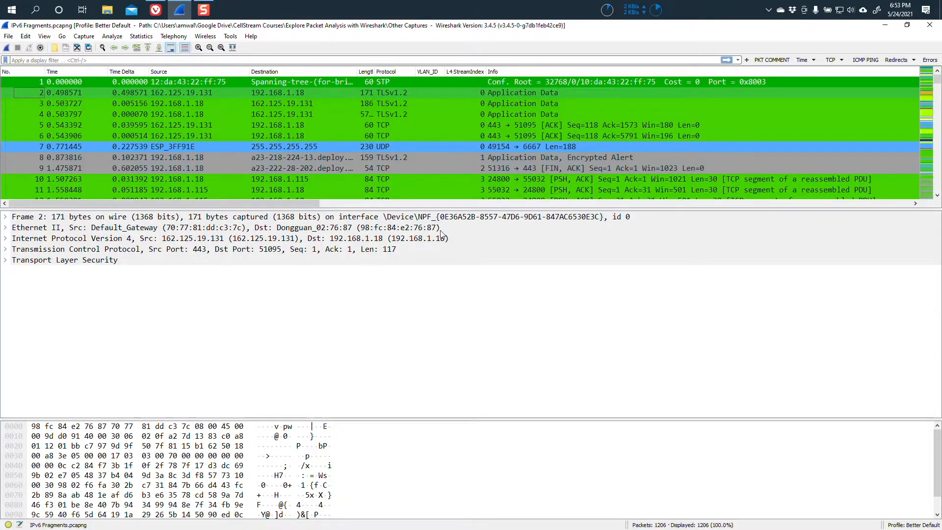
# Copy the Better Default configuration profile, name the copy "Better Default with Redaction" and apply it.
pyautogui.rightClick(903, 526)
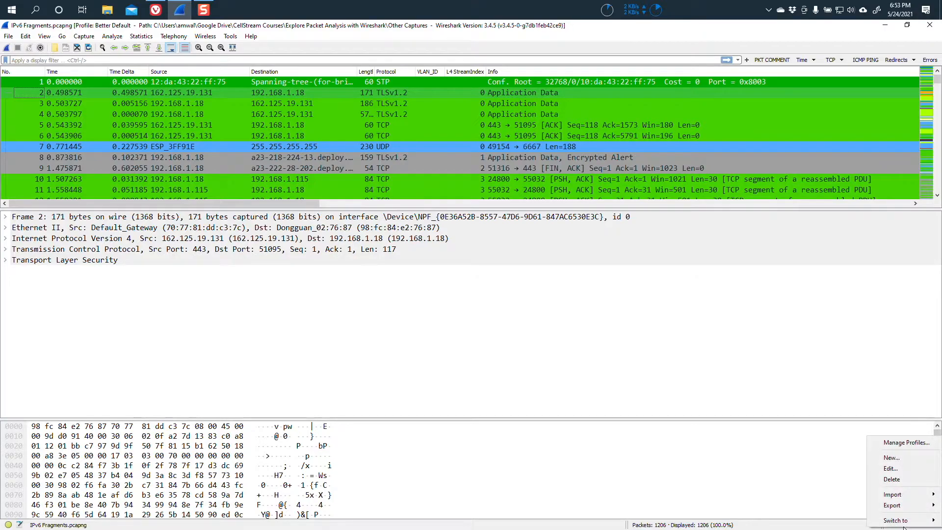
pyautogui.click(913, 443)
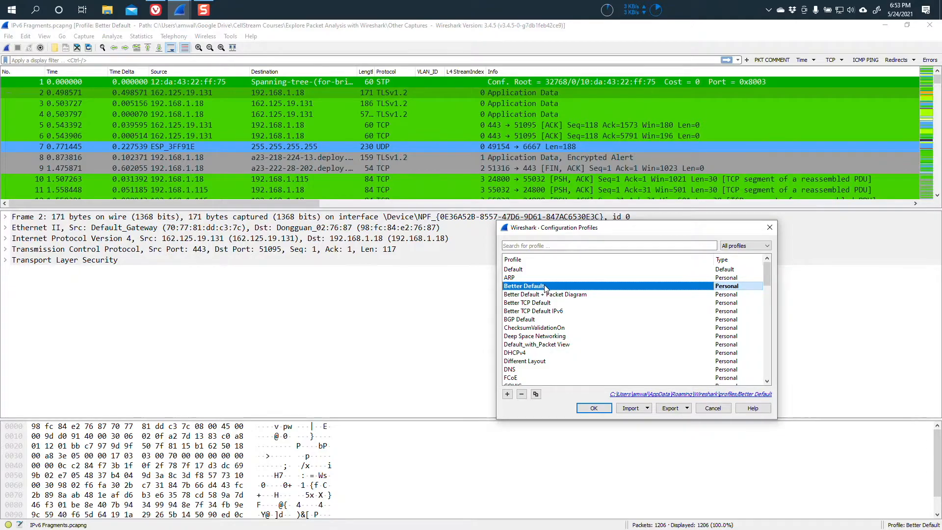
pyautogui.click(535, 394)
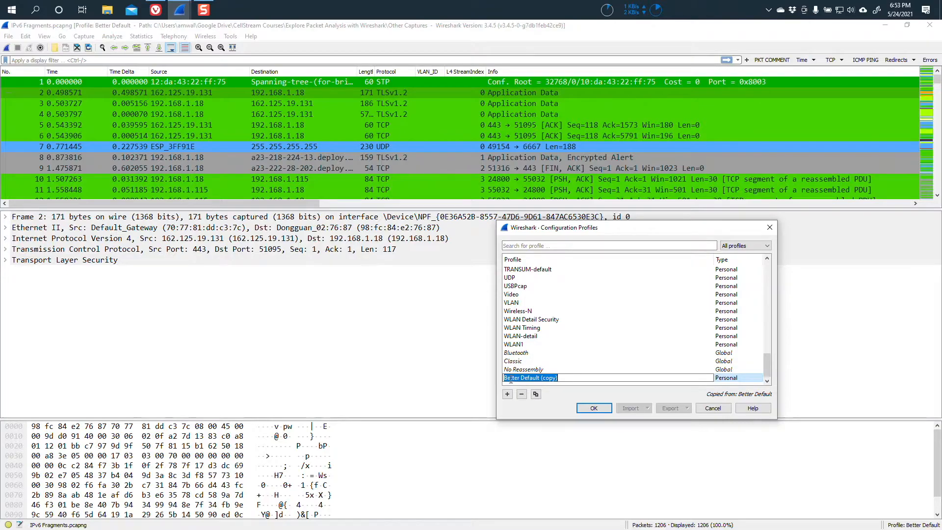
pyautogui.click(560, 379)
pyautogui.press('BackSpace')
pyautogui.press('BackSpace')
pyautogui.press('BackSpace')
pyautogui.press('BackSpace')
pyautogui.press('BackSpace')
pyautogui.press('BackSpace')
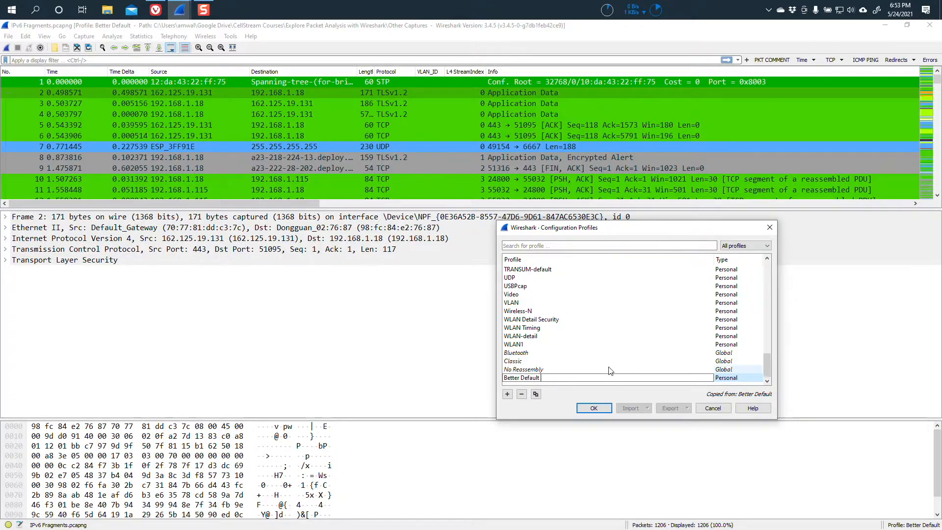
pyautogui.write('with Reda')
pyautogui.press('Return')
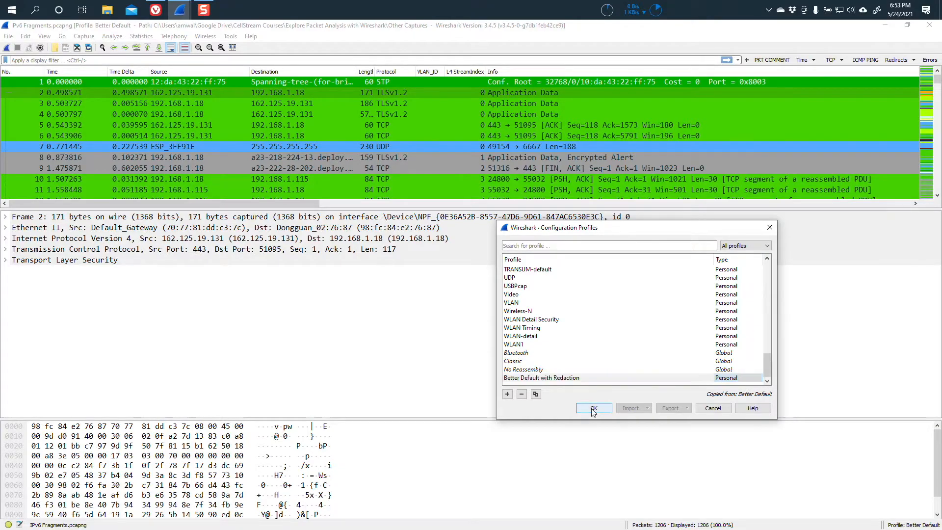
pyautogui.click(594, 408)
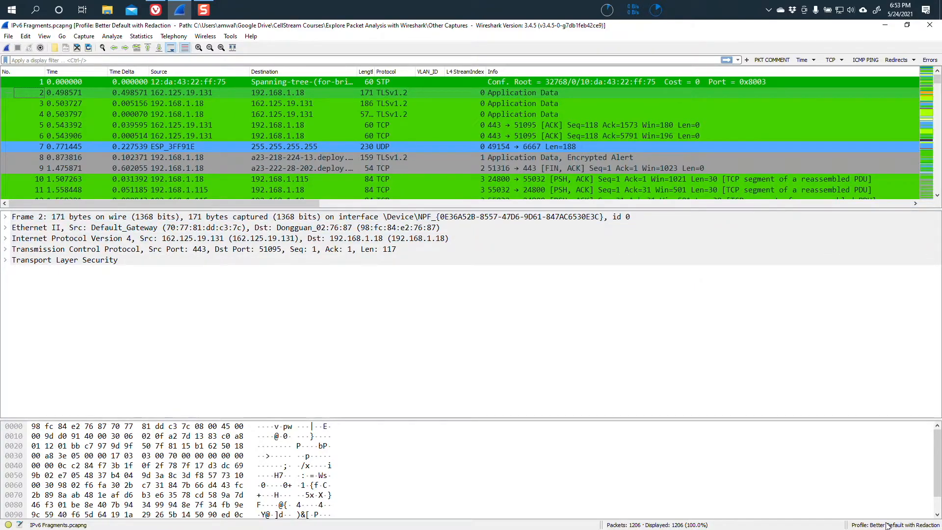
# Set the marked packet text colour to black (#000000) in the font and colour preferences, and mark packet 2.
pyautogui.click(189, 94)
pyautogui.click(26, 36)
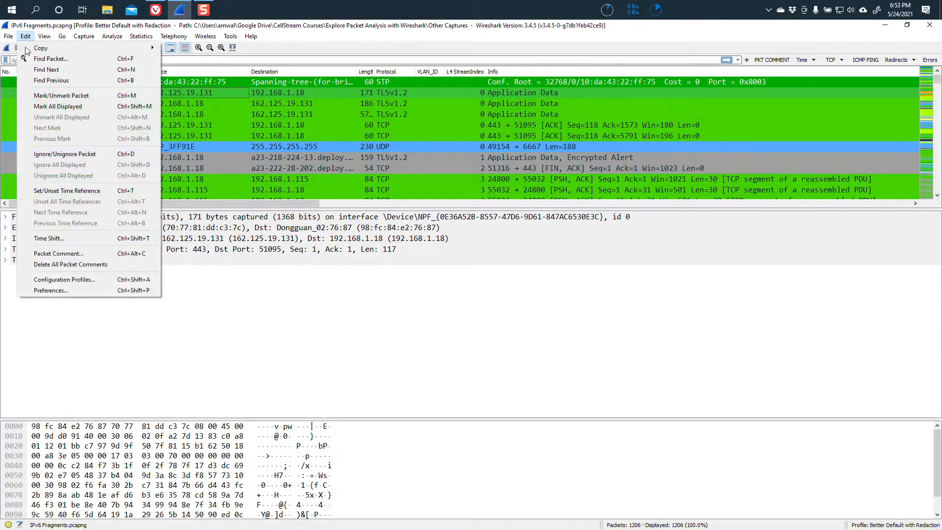
pyautogui.click(67, 290)
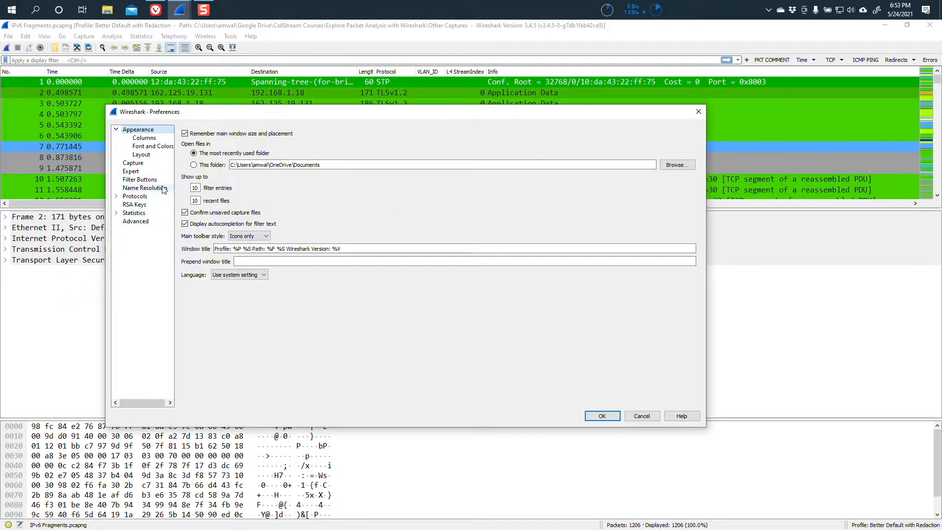
pyautogui.click(160, 147)
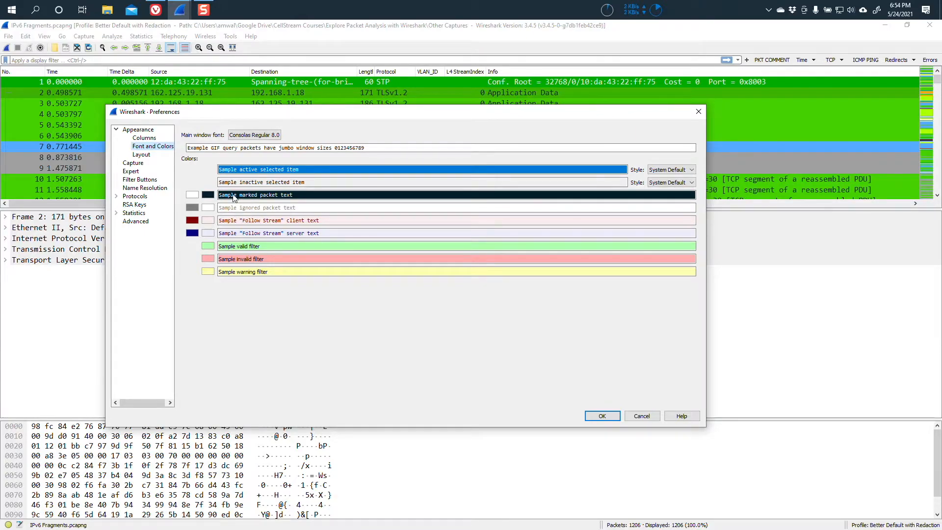
pyautogui.click(192, 196)
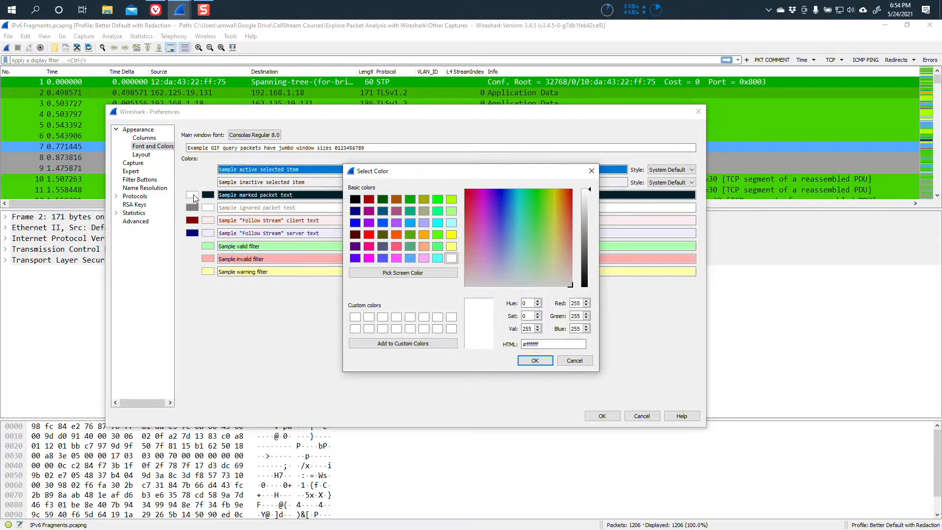
pyautogui.click(355, 201)
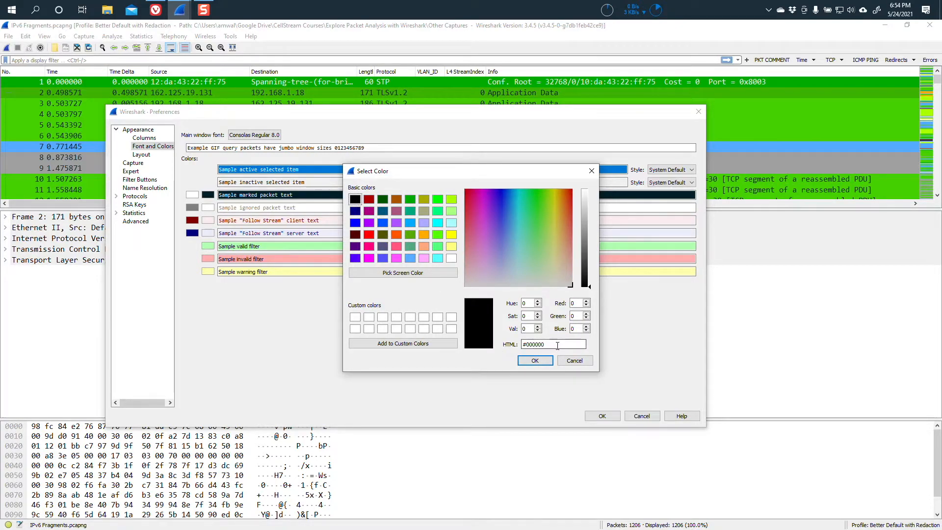
pyautogui.click(535, 361)
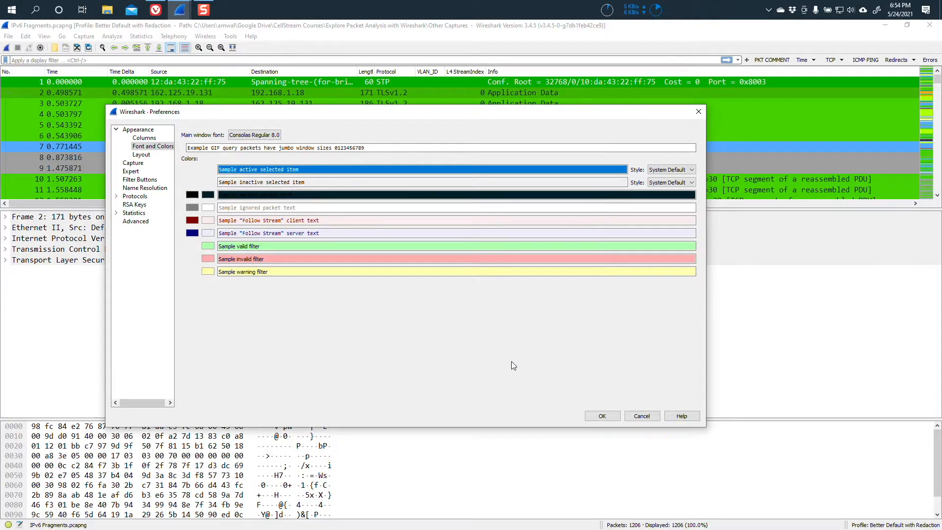
pyautogui.click(605, 417)
pyautogui.click(183, 92)
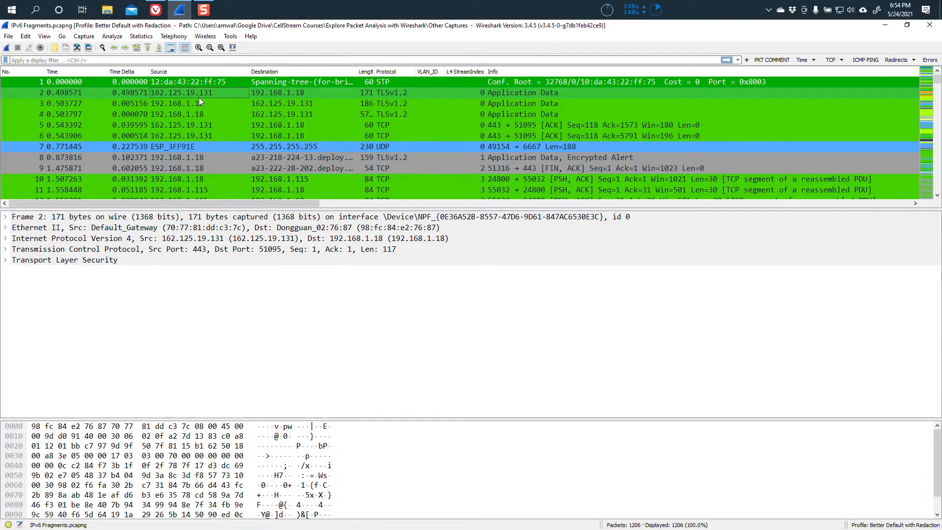
pyautogui.hotkey('ctrl', 'm')
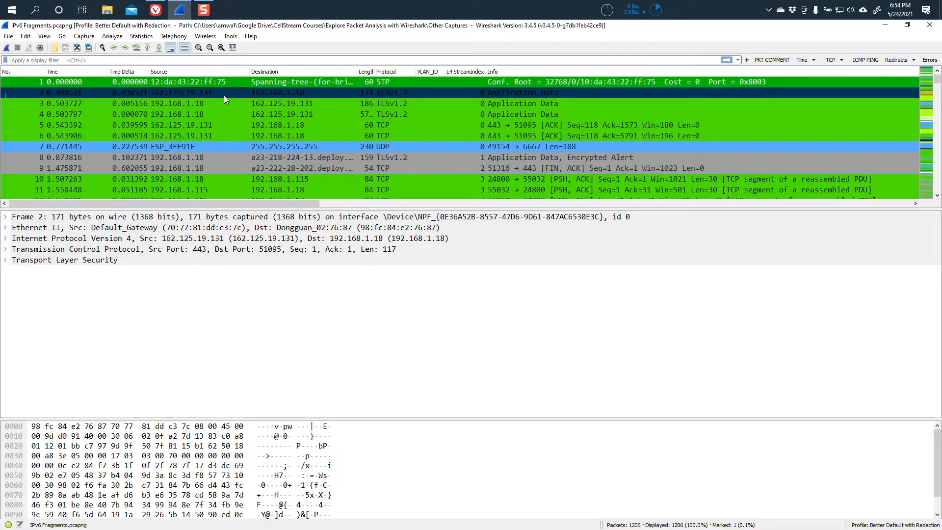
# Set the marked packet background colour to black (#000000) in the font and colour preferences and apply it.
pyautogui.click(25, 36)
pyautogui.click(70, 290)
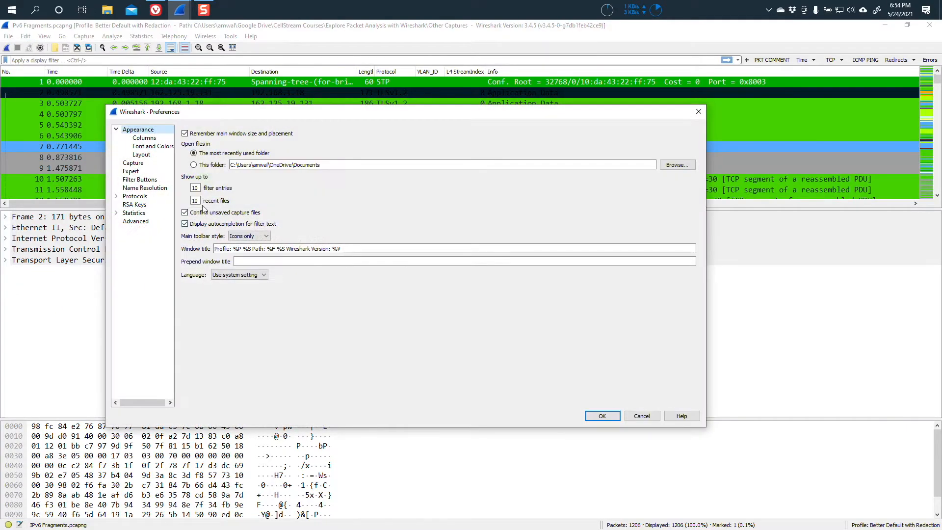
pyautogui.click(153, 146)
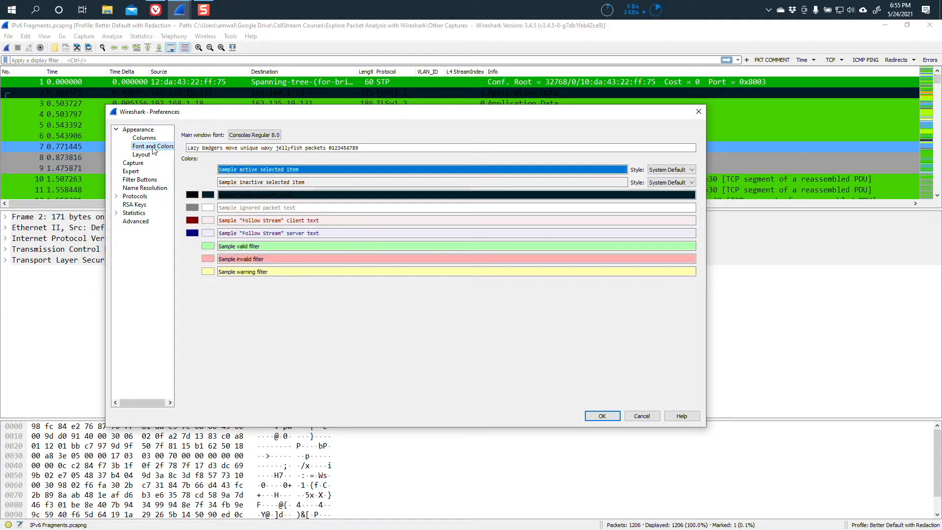
pyautogui.click(208, 195)
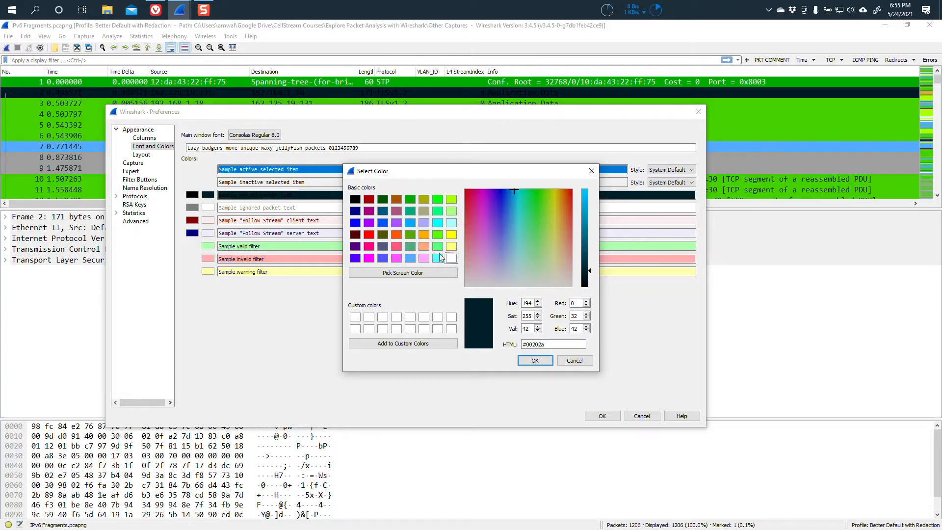
pyautogui.click(354, 199)
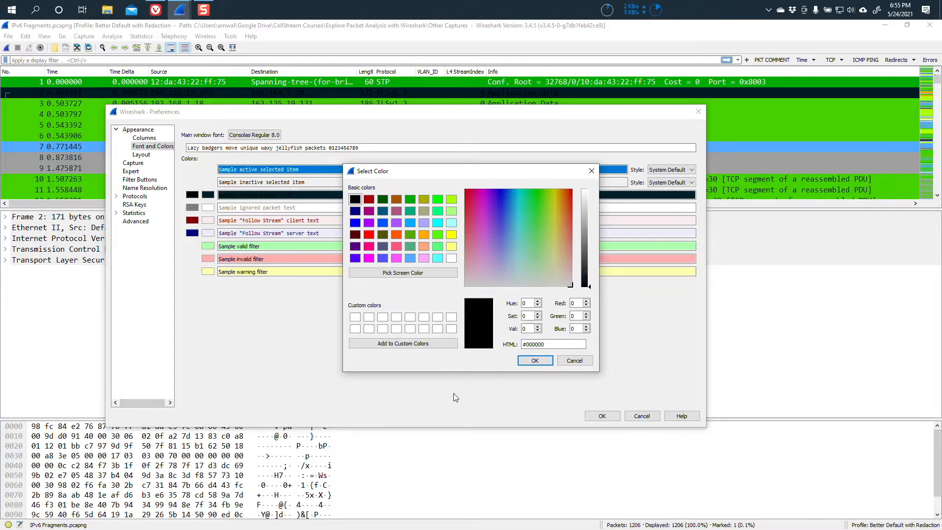
pyautogui.click(541, 361)
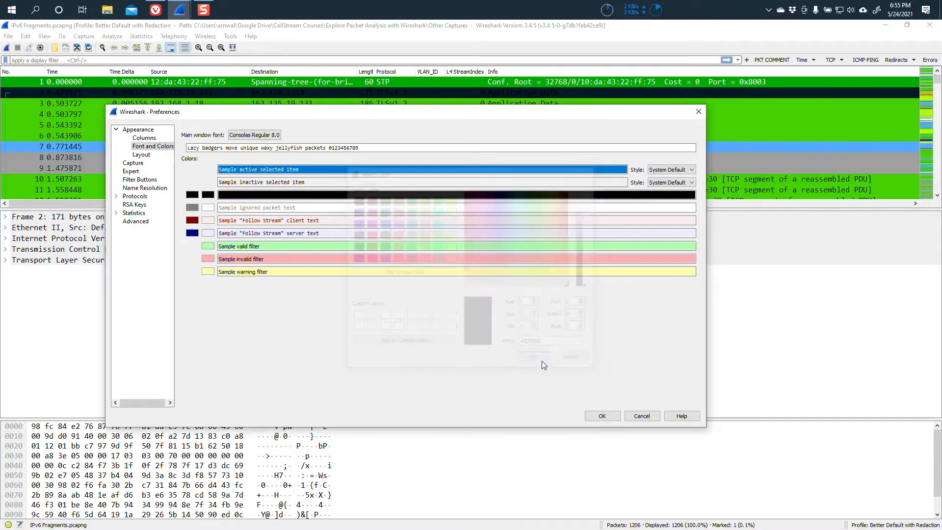
pyautogui.click(616, 417)
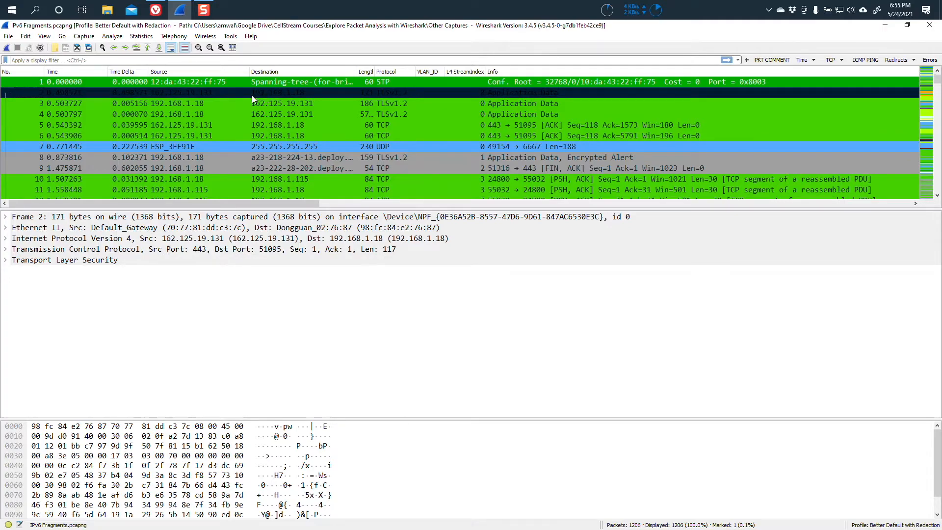
# Mark packets 3 and 4 in the packet list to redact them.
pyautogui.click(236, 104)
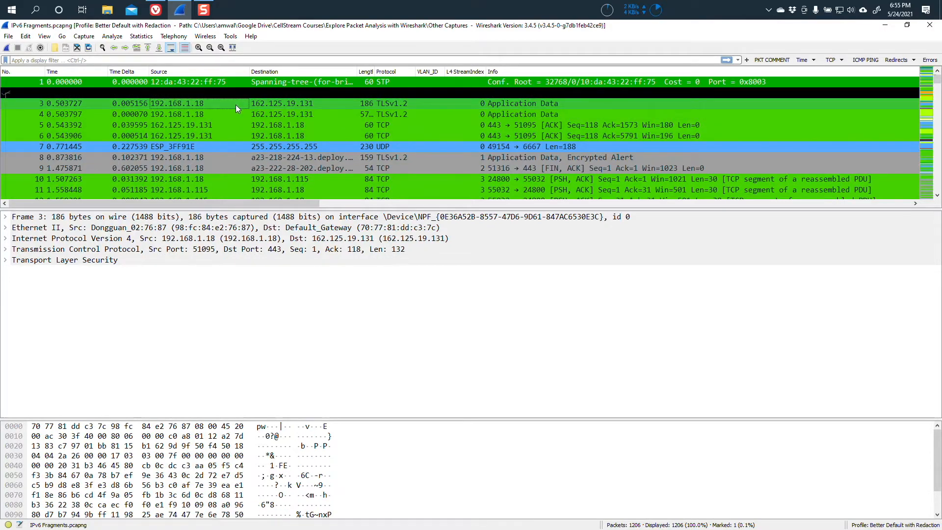
pyautogui.hotkey('ctrl', 'm')
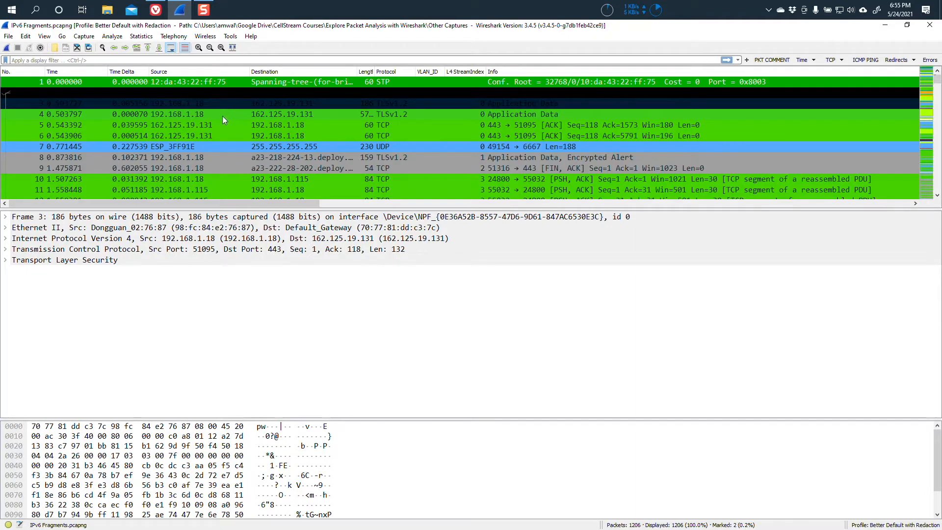
pyautogui.click(222, 115)
pyautogui.hotkey('ctrl', 'm')
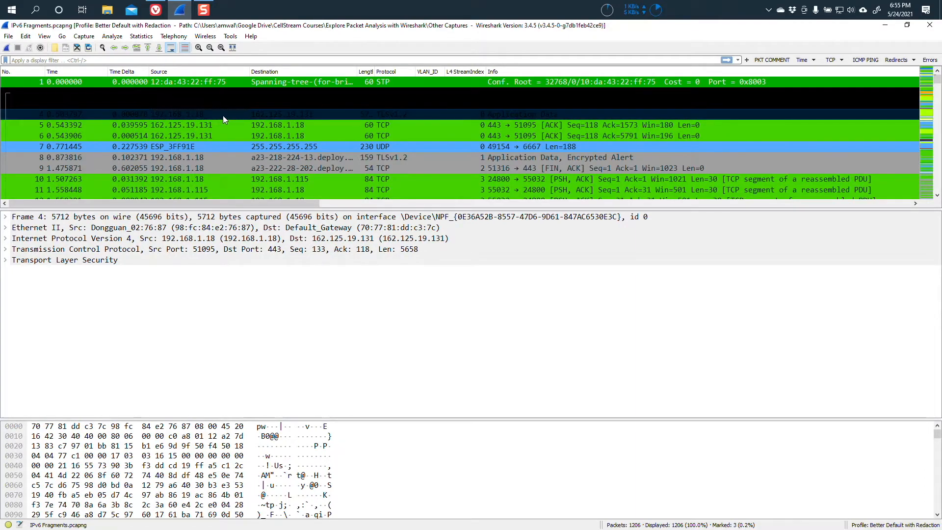
# Select packets 3, 5 and 2 in turn to check the redaction, and enlarge the packet list pane to show more packets.
pyautogui.click(264, 99)
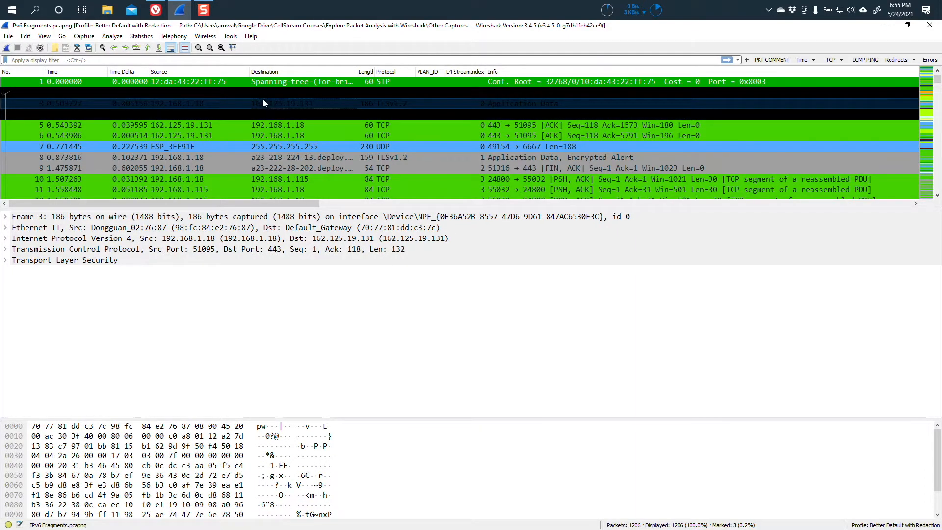
pyautogui.click(278, 125)
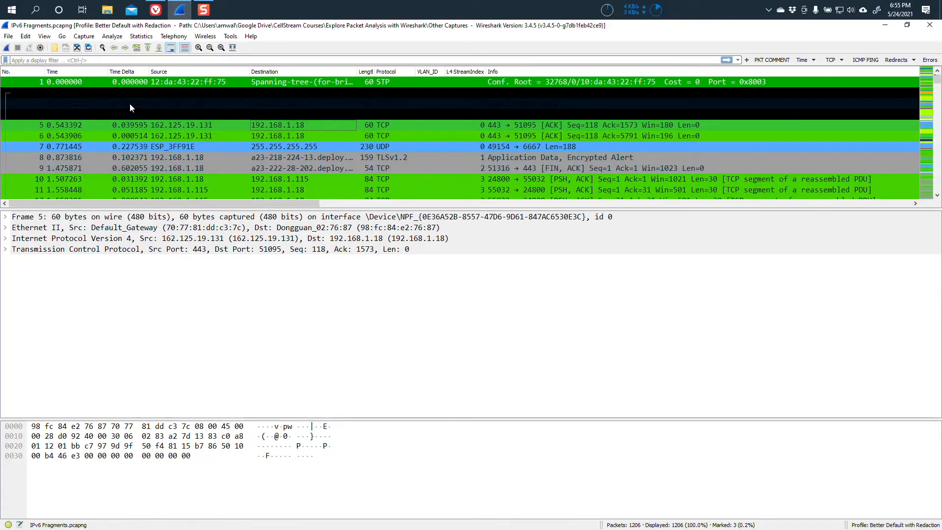
pyautogui.click(75, 94)
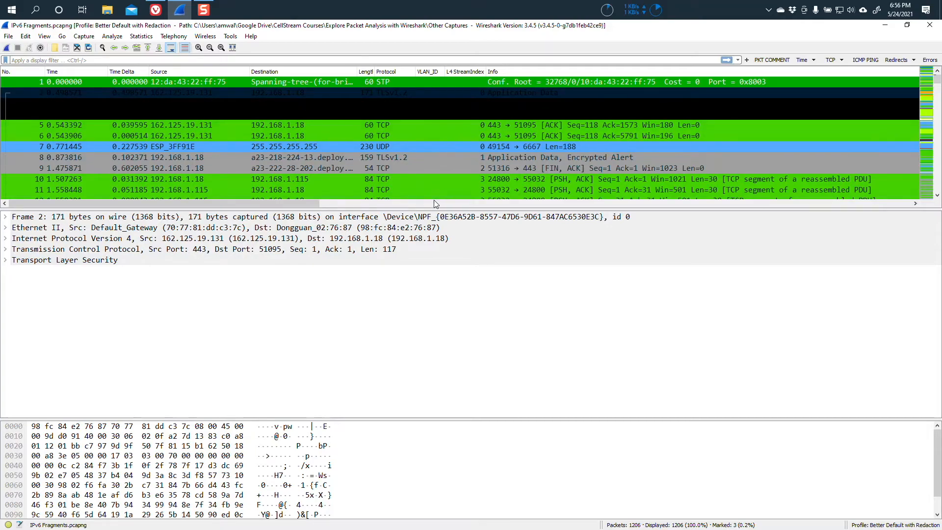
pyautogui.moveTo(432, 209); pyautogui.dragTo(428, 425)
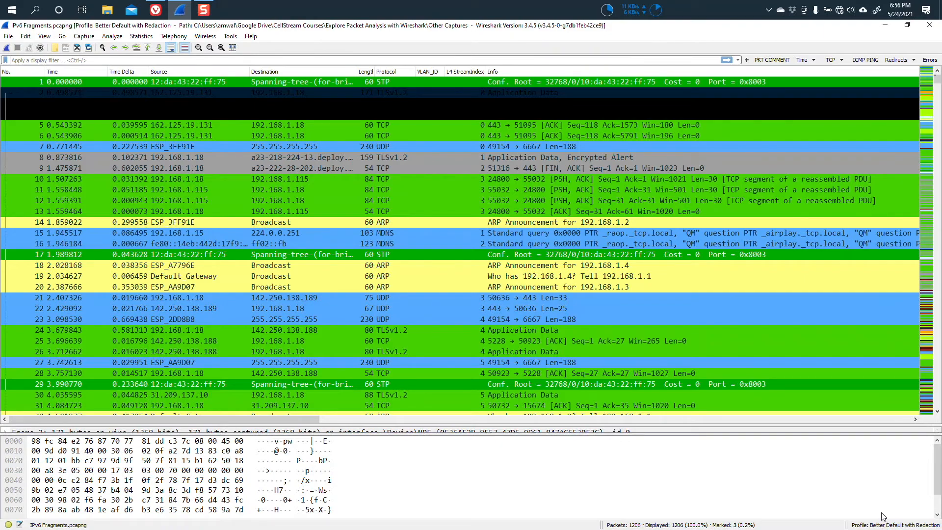
# Minimize Wireshark and open the Capture Every Day file from the desktop.
pyautogui.click(885, 25)
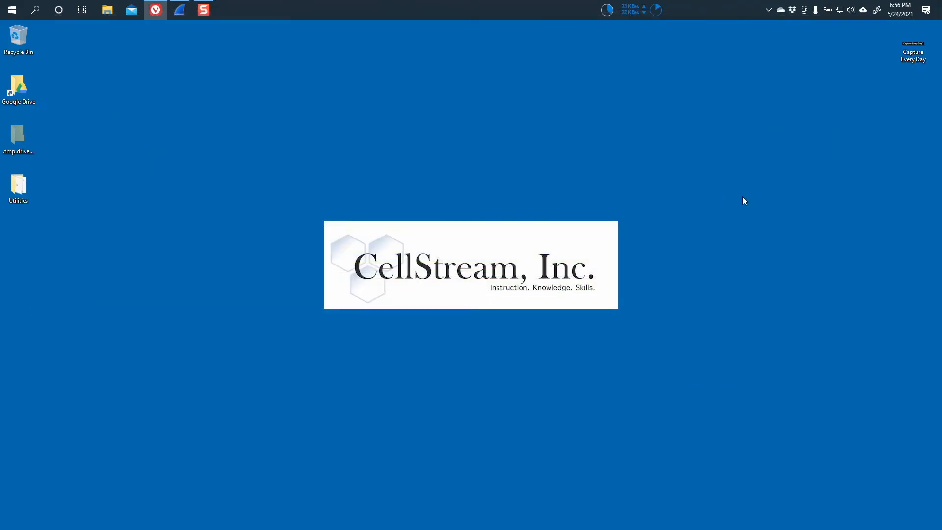
pyautogui.doubleClick(919, 56)
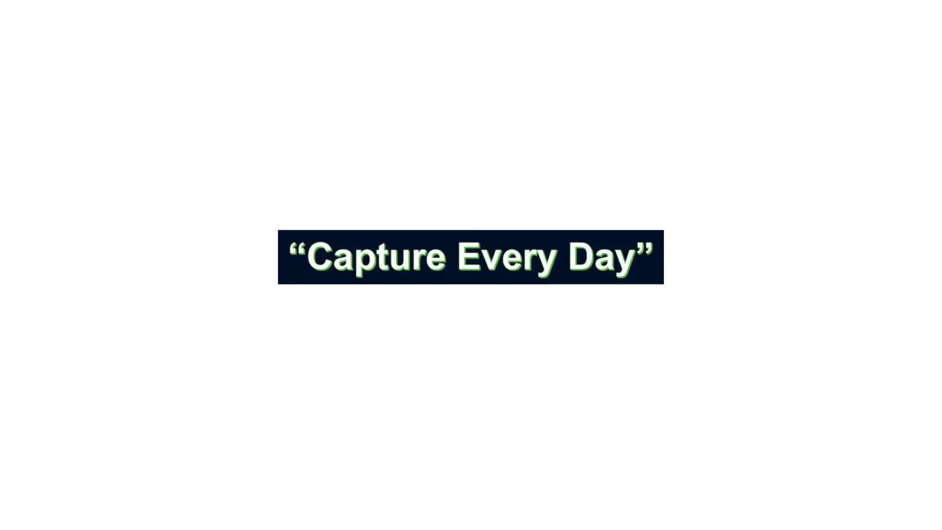